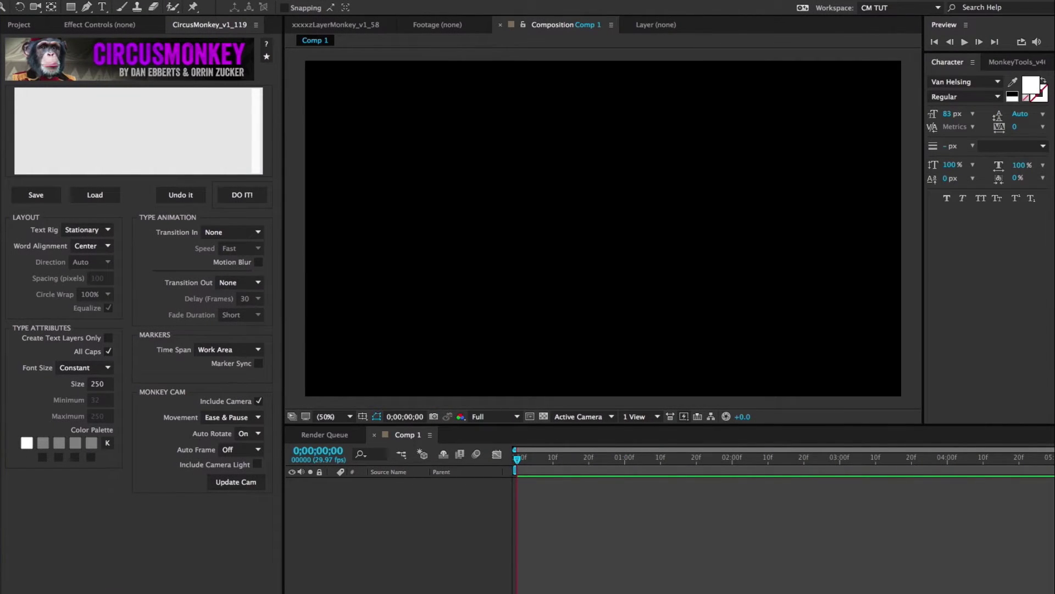
Step: Set the font to Veneer and generate a CircusMonkey rig from 'Enter text here and click DO IT!'
click(998, 83)
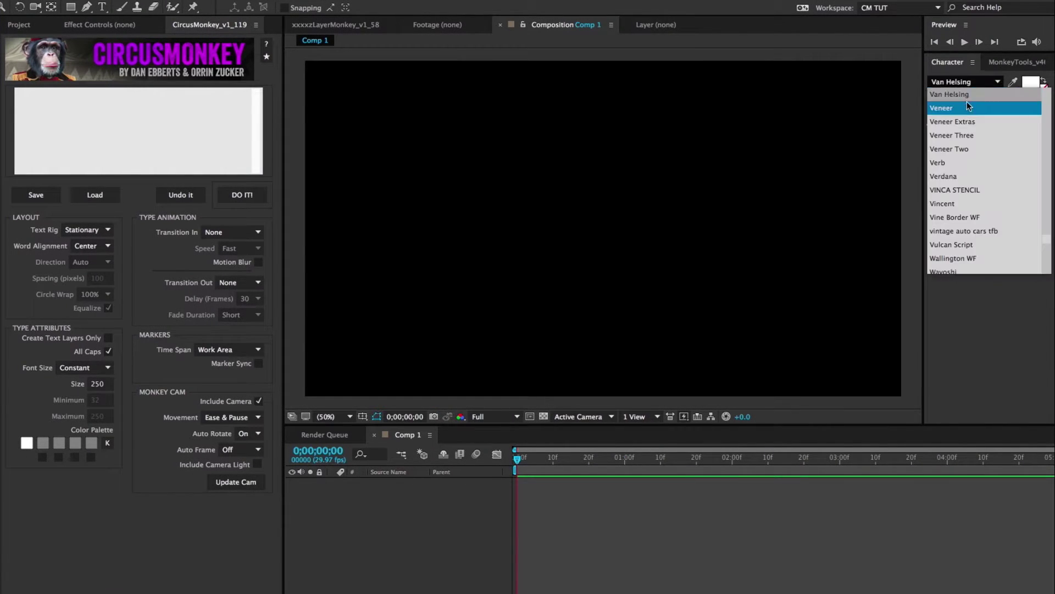
click(965, 105)
click(150, 120)
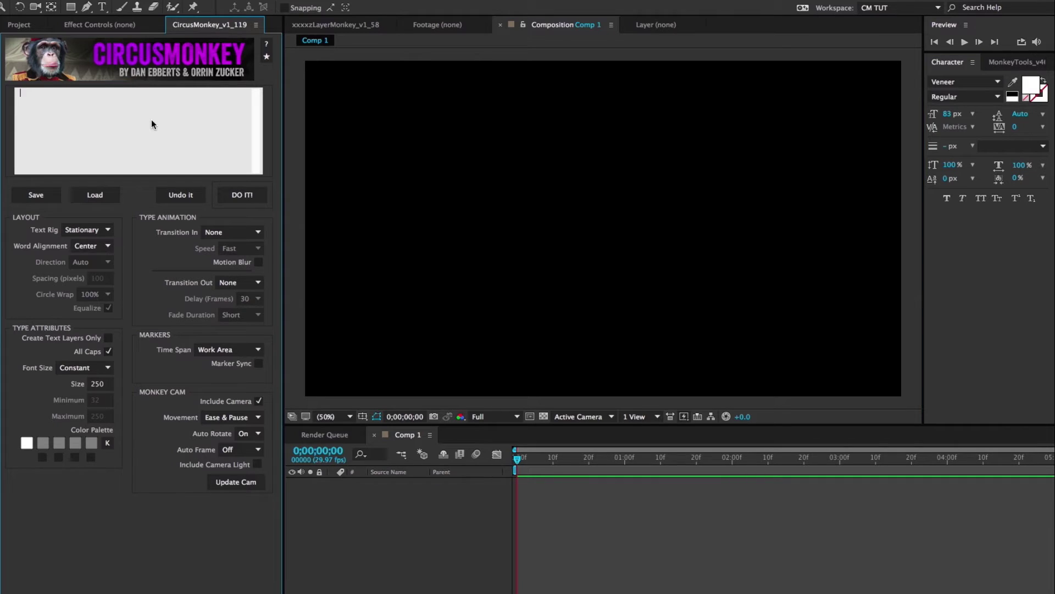
text(Enter text here and click DO IT!)
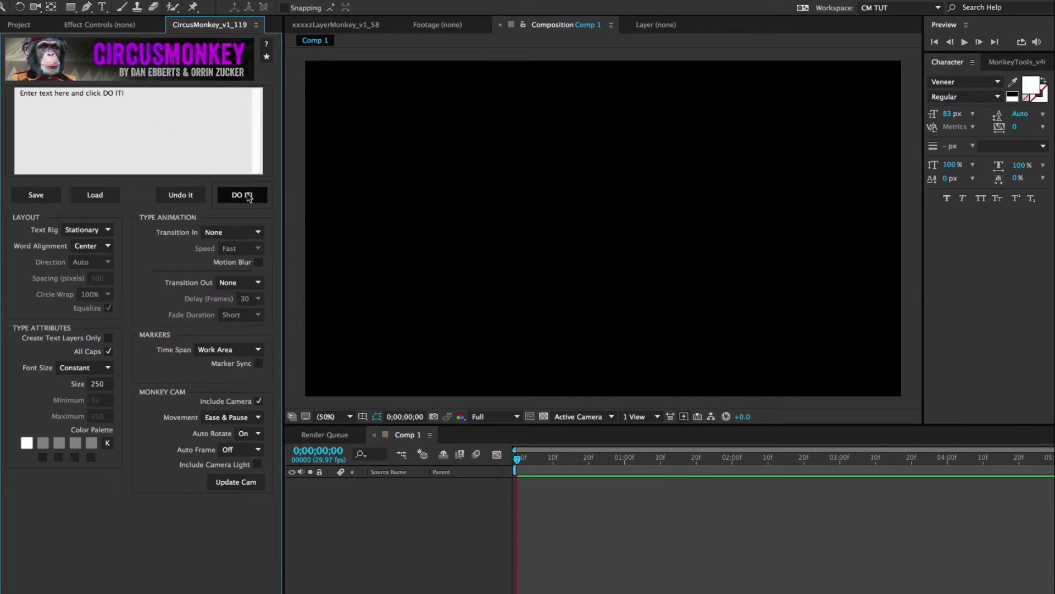
click(248, 196)
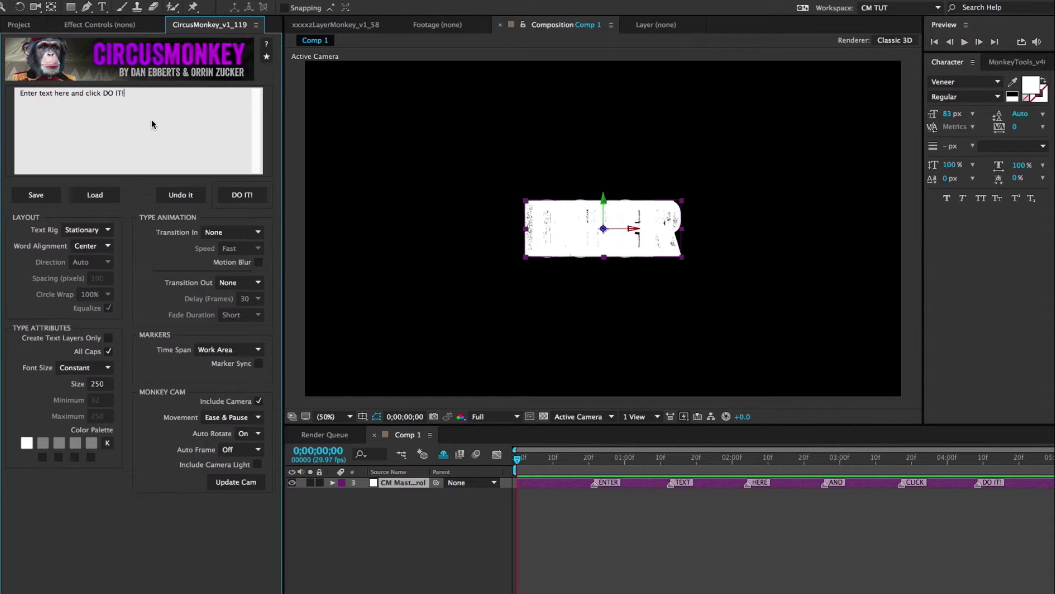
Step: Show CM Master Control with the Rig Twist, Text, Camera and Visibility Effects groups expanded
key(F3)
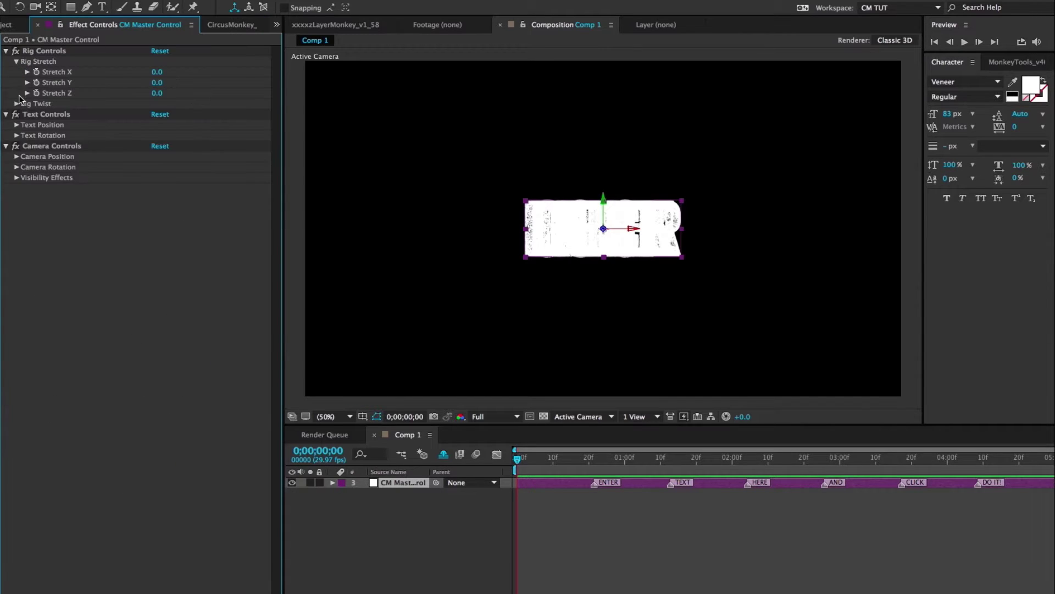
click(16, 103)
click(17, 231)
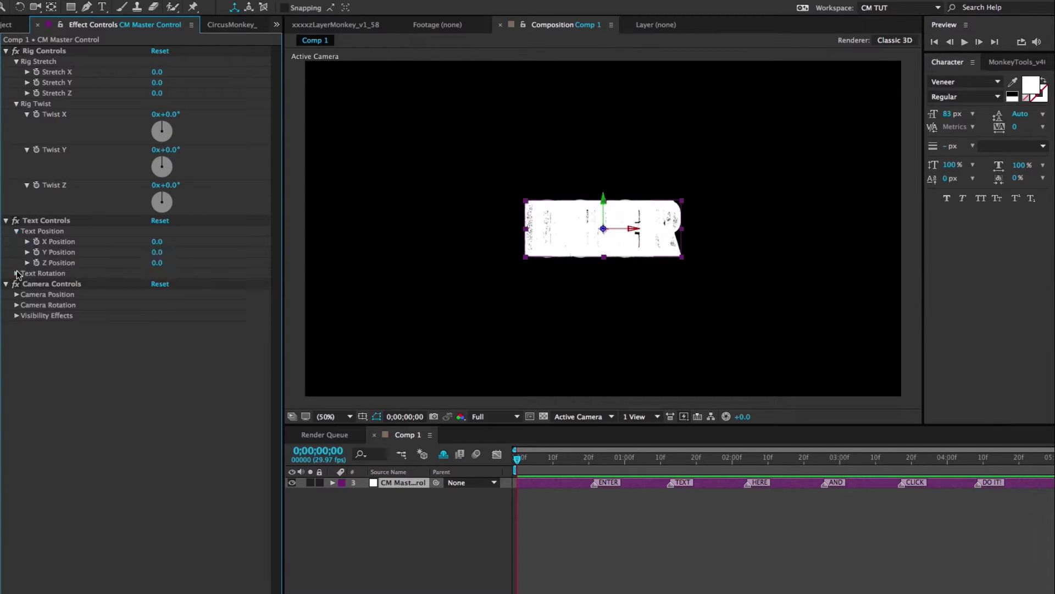
click(17, 274)
click(16, 401)
click(16, 443)
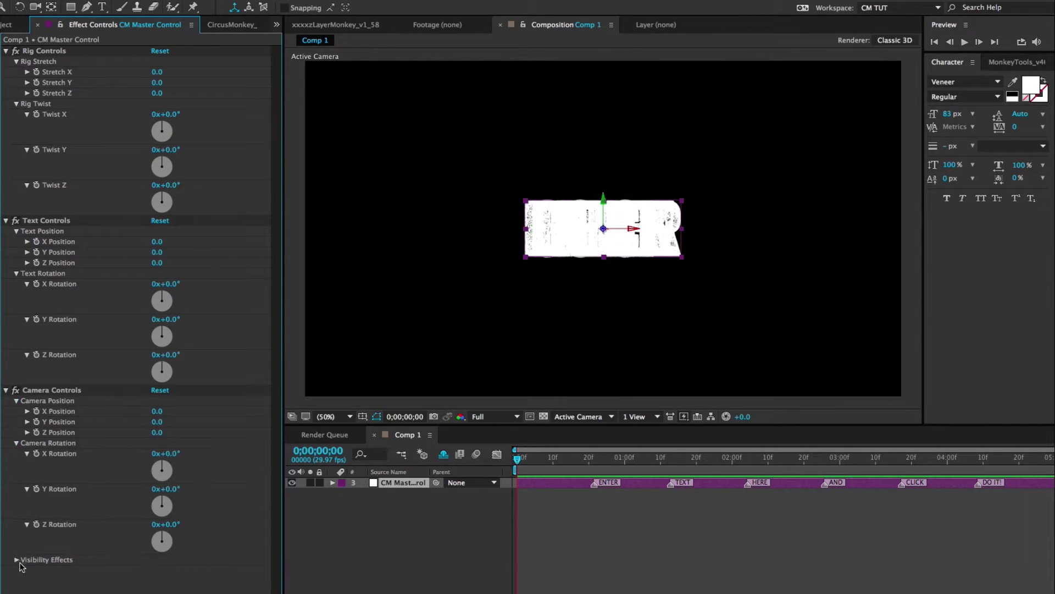
click(17, 559)
Step: Spread the words apart in depth with Stretch Z and preview them through MonkeyCam
key(F11)
drag(164, 94, 141, 100)
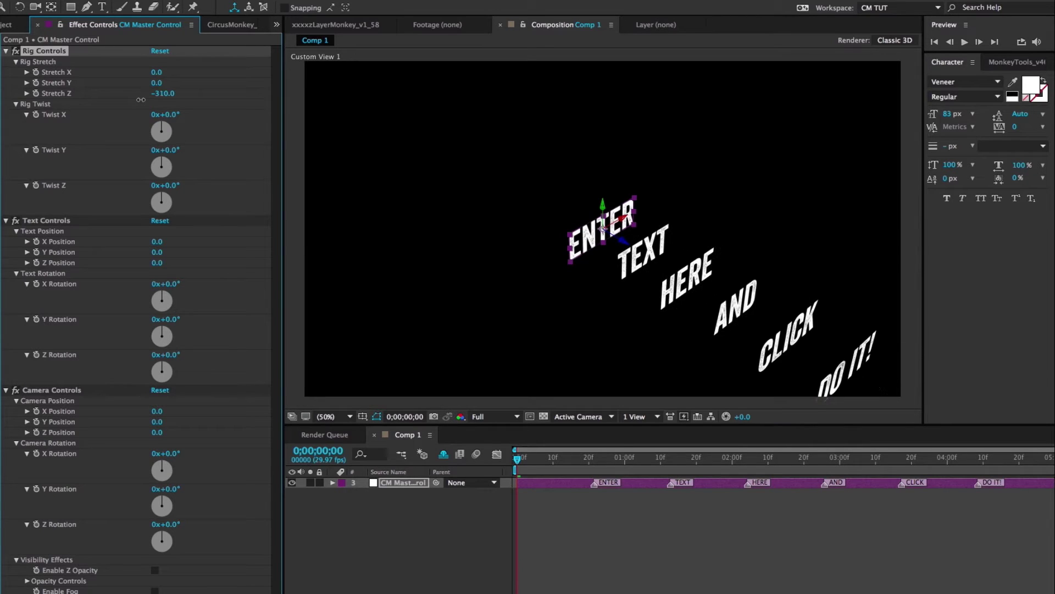
key(F12)
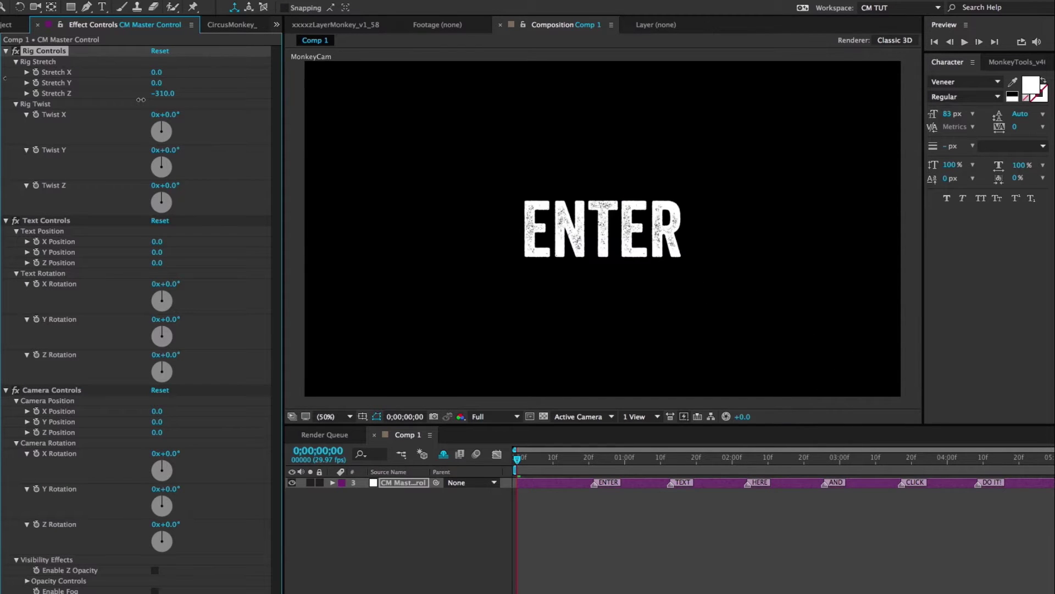
key(space)
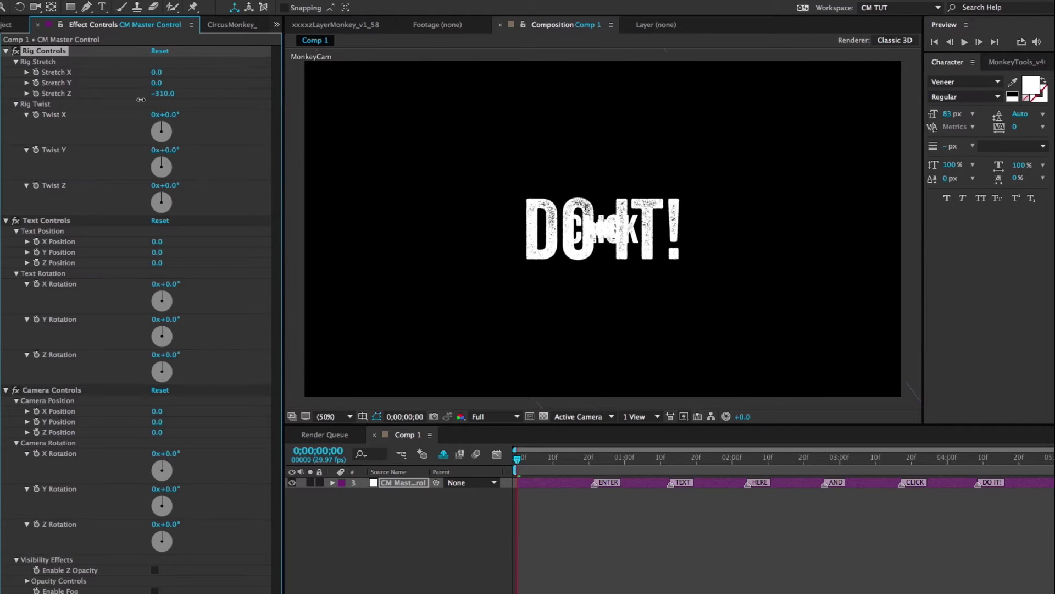
Step: Push Stretch Z to -2180 and curl the words with Twist Z at 54°
key(F11)
drag(141, 99, 88, 100)
drag(162, 196, 171, 206)
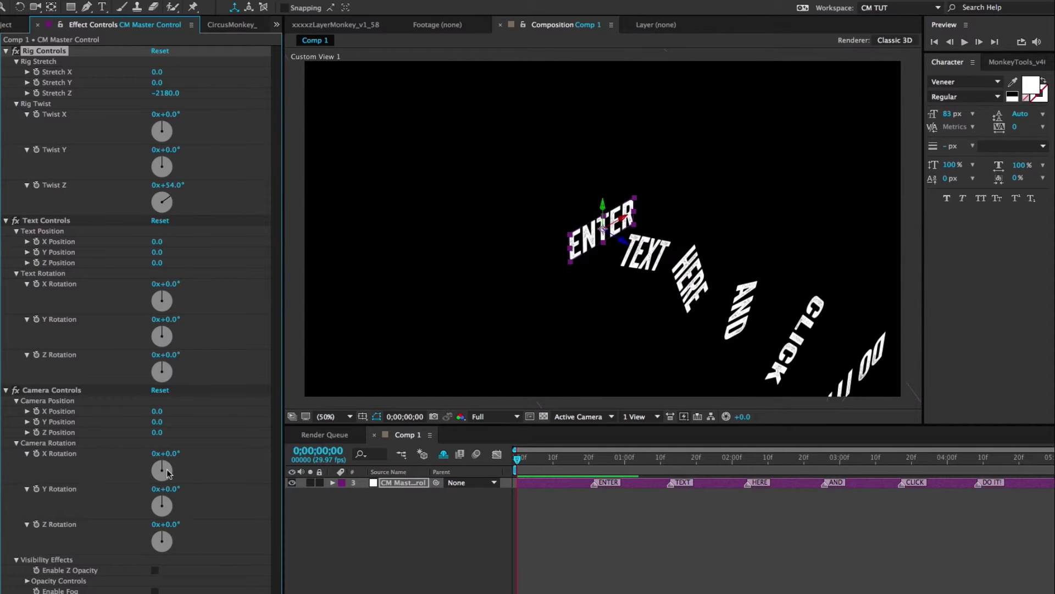
key(F12)
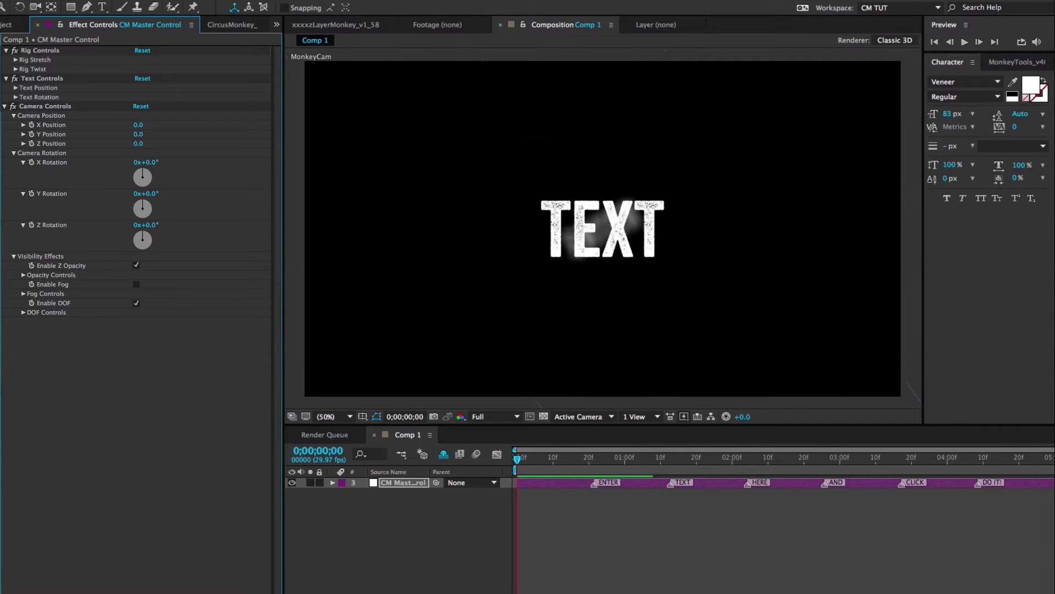
Step: Preview the reset rig with Z Opacity and depth of field enabled
click(965, 42)
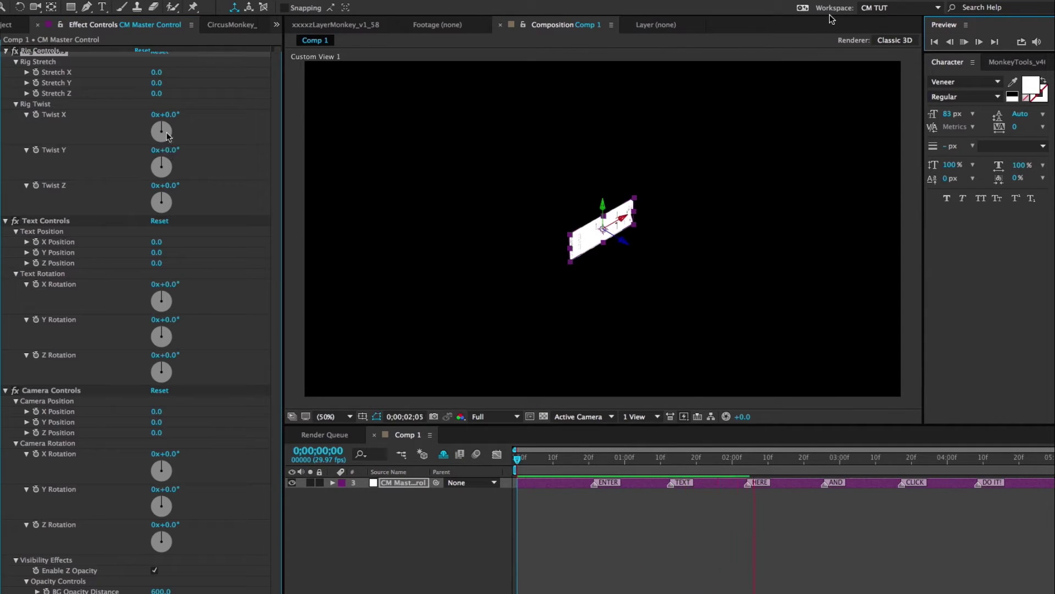
Step: Set Rig Stretch Y to 230 and Twist Y to -43°
drag(167, 84, 171, 90)
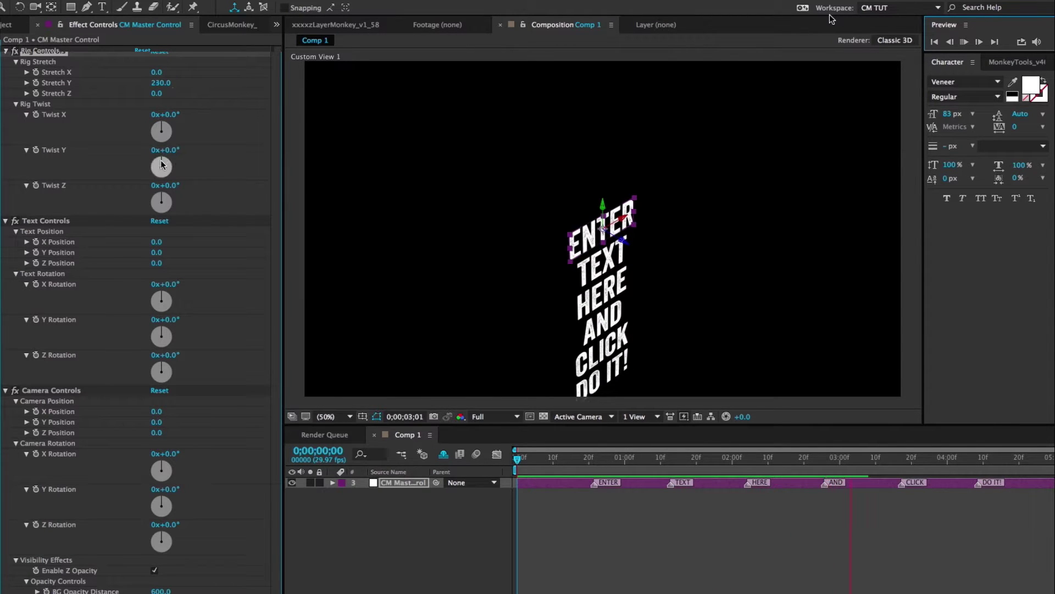
drag(162, 160, 158, 164)
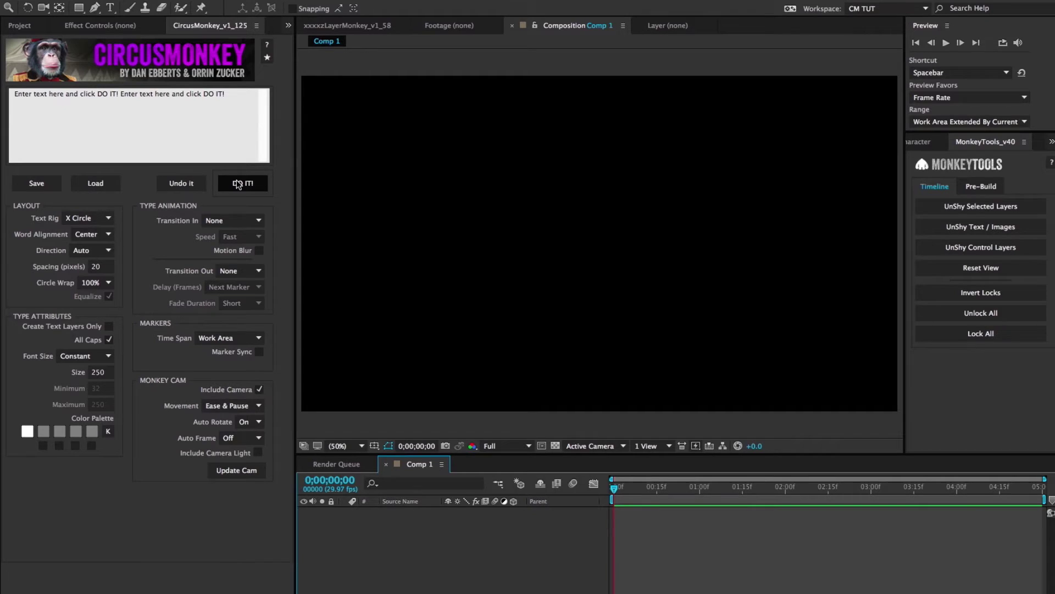
Step: Generate the X Circle word rig for the repeated phrase in Comp 1
click(237, 183)
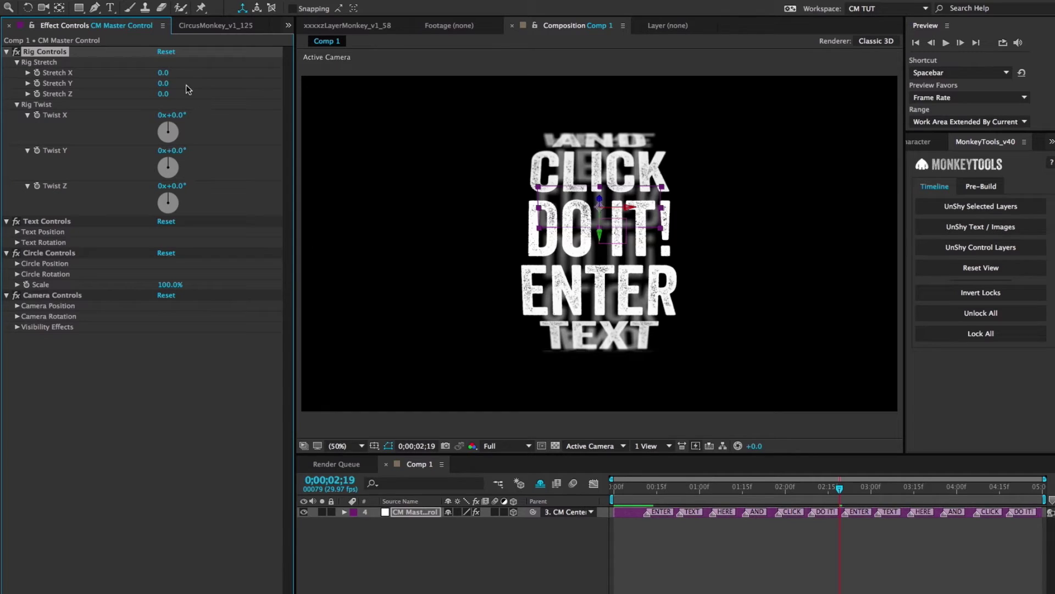
Step: Widen the circle rig to Stretch X 190 and twist it around Y to 53°
drag(166, 73, 174, 74)
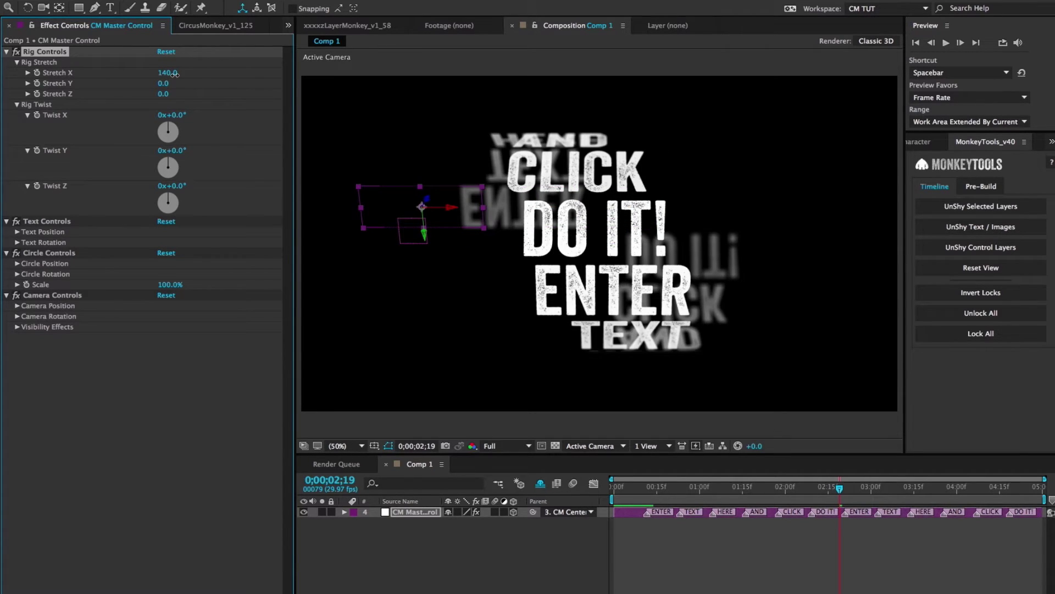
drag(175, 74, 180, 78)
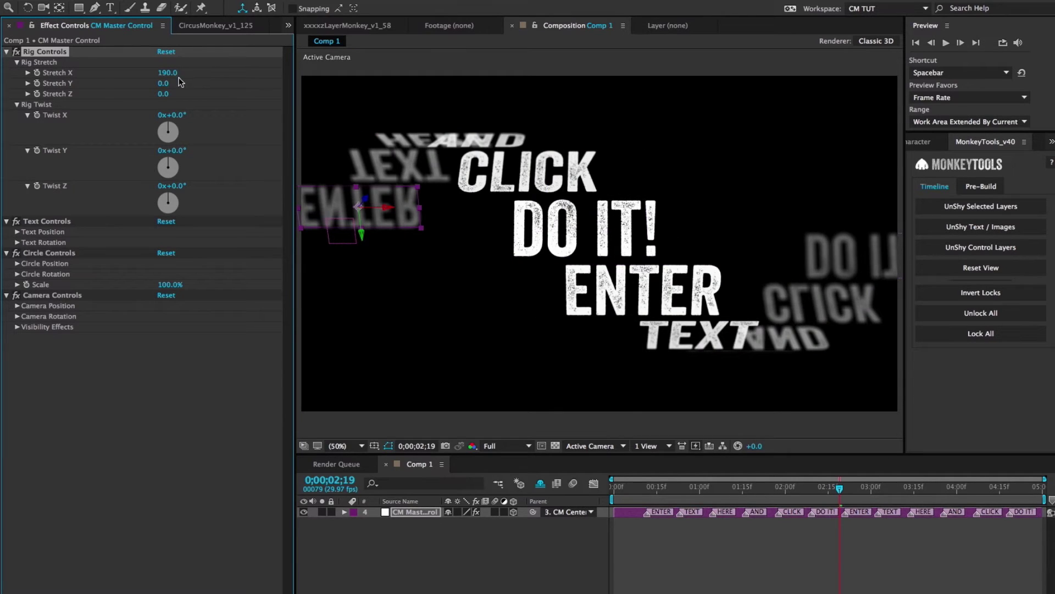
click(176, 160)
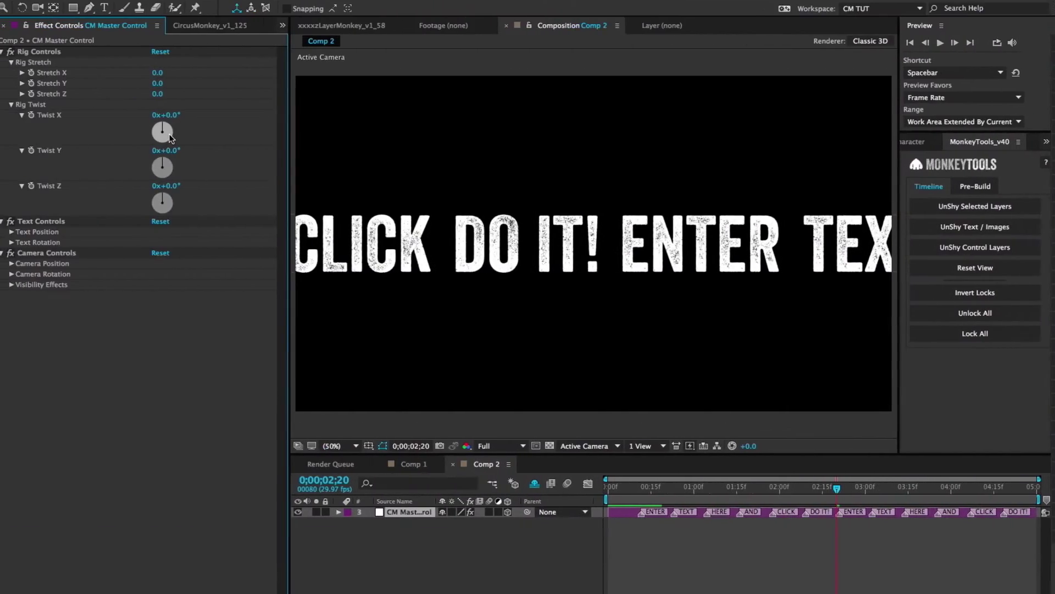
Step: Twist Comp 2's words 90° around X and move the playhead to about 3 seconds
click(170, 137)
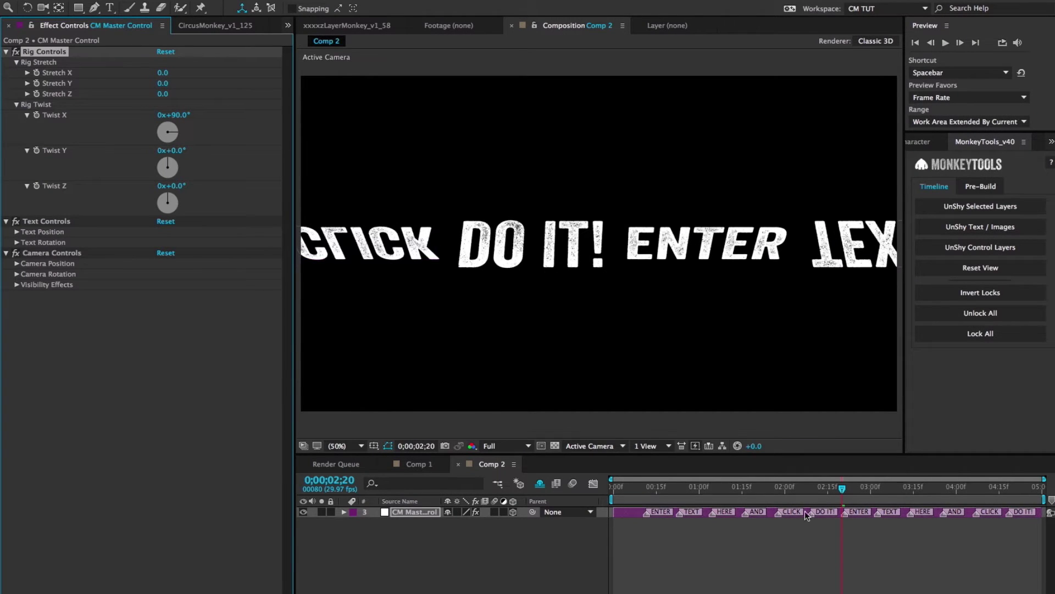
drag(843, 487, 636, 487)
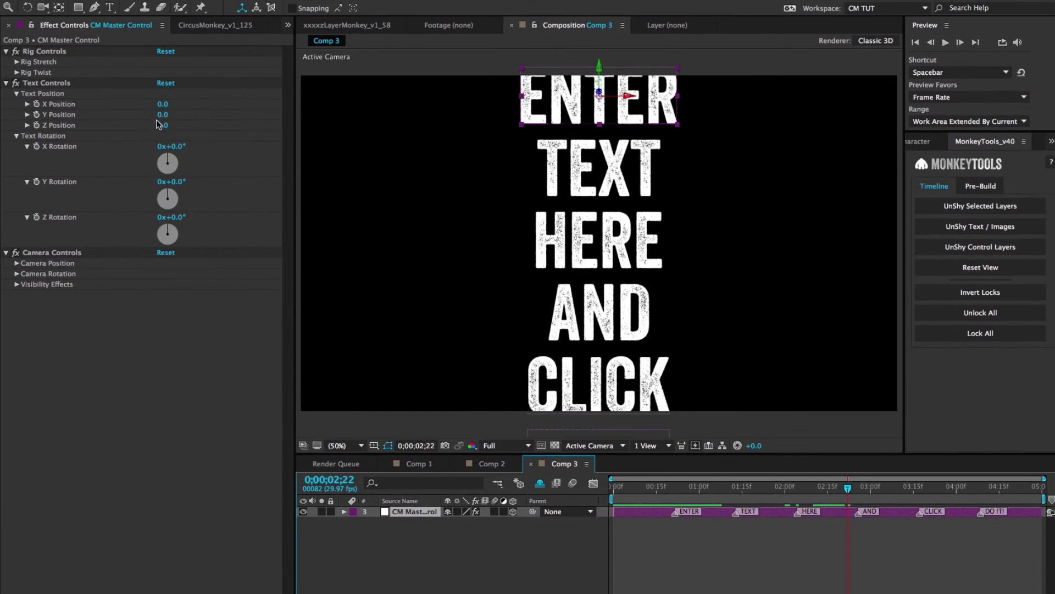
Step: Slide the text with X Position, then give X and Y Rotation one full turn (1x+0.0°)
mouse_move(162, 105)
mouse_down()
mouse_move(127, 125)
mouse_move(204, 118)
mouse_move(174, 117)
mouse_up()
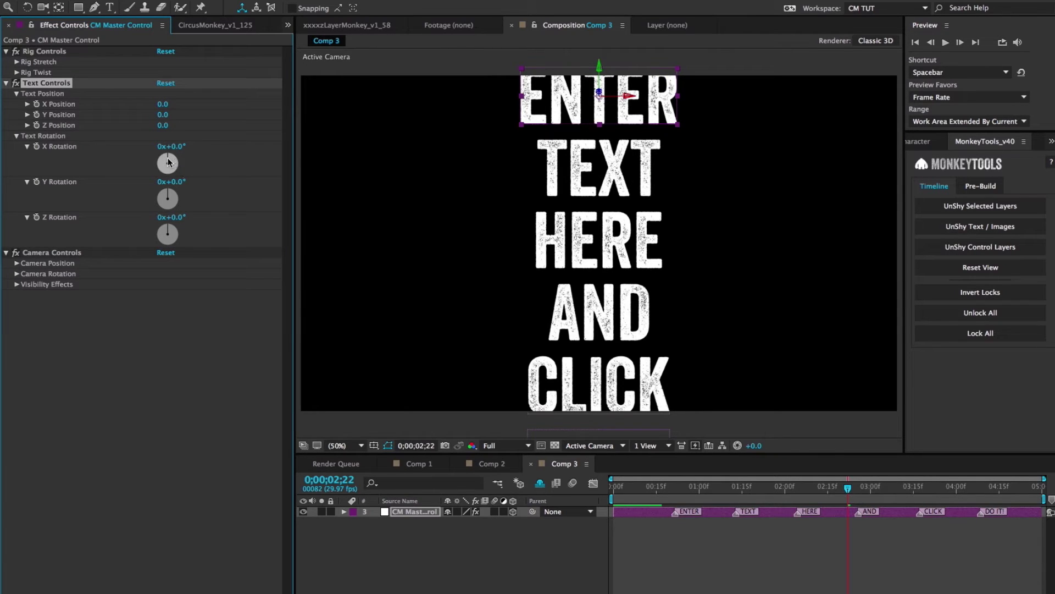
mouse_move(168, 161)
mouse_down()
mouse_move(175, 170)
mouse_move(167, 159)
mouse_up()
mouse_move(172, 197)
mouse_down()
mouse_move(166, 213)
mouse_move(168, 194)
mouse_up()
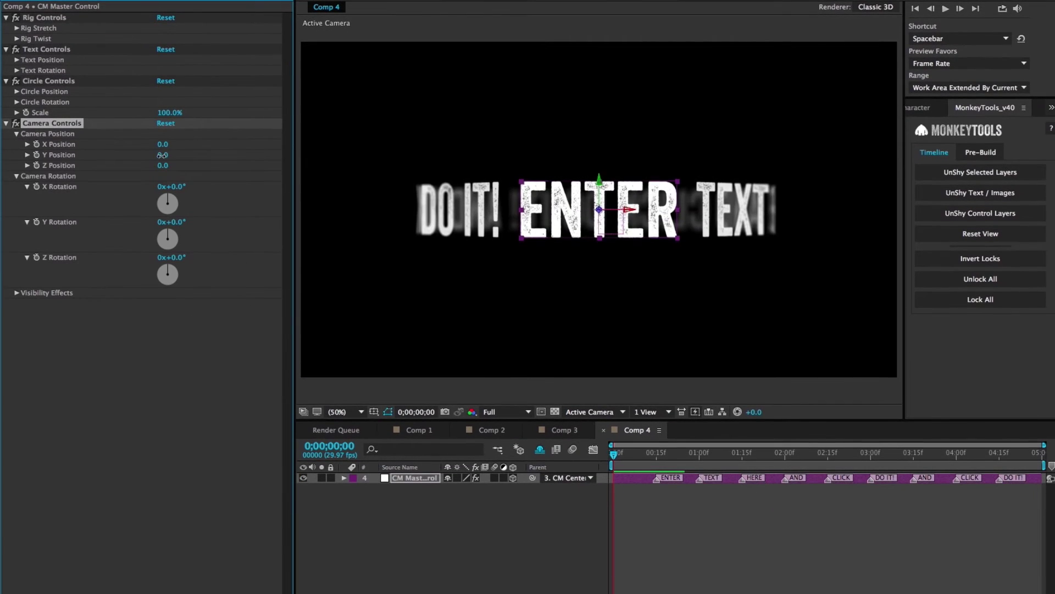
Step: Move the Comp 4 camera to Z Position -1220 with 29° Z Rotation and preview
drag(165, 231, 166, 234)
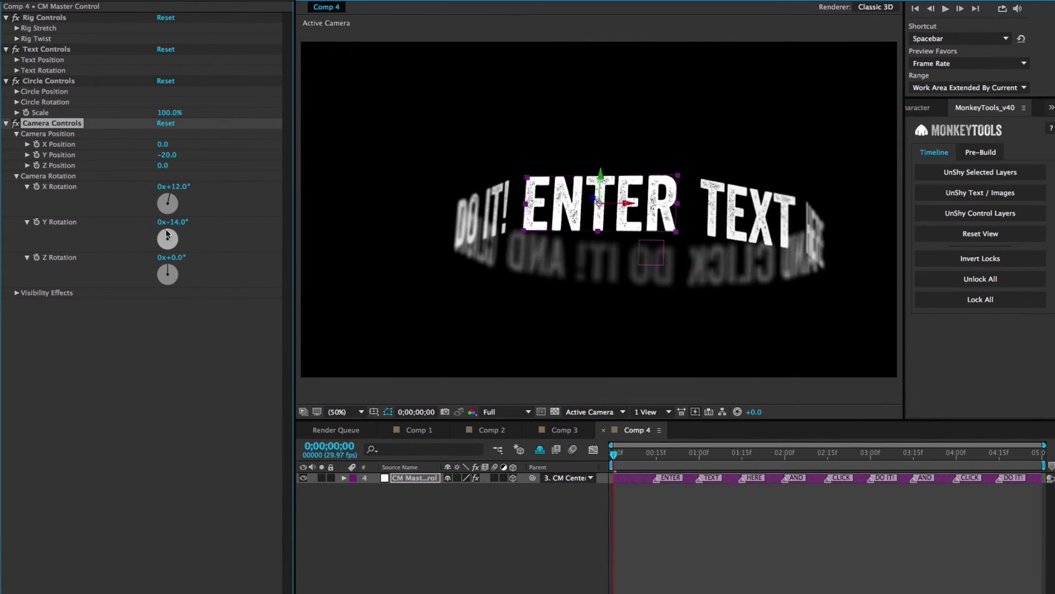
drag(162, 165, 132, 167)
drag(168, 270, 177, 271)
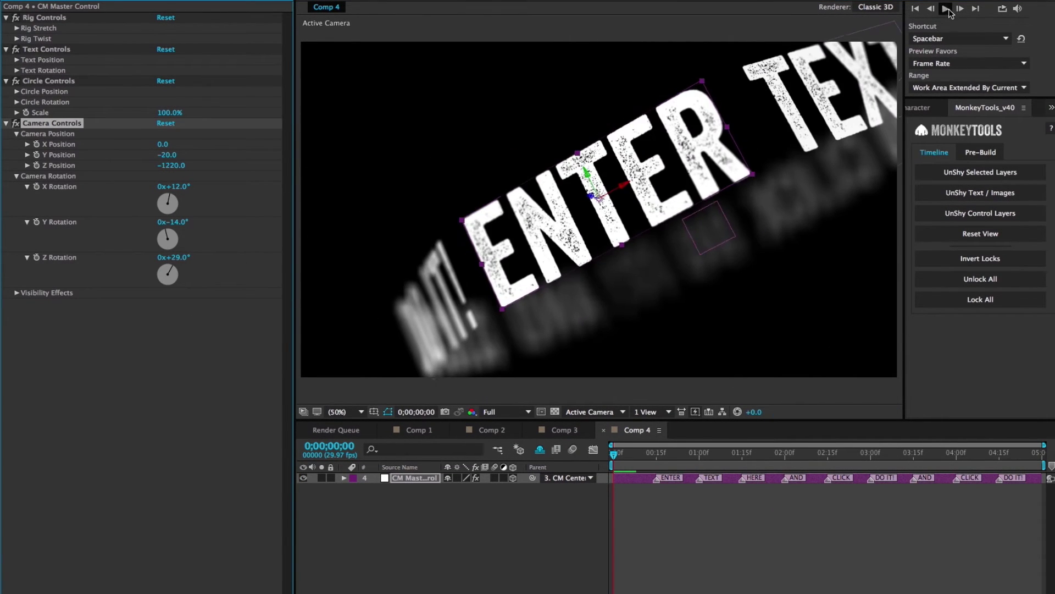
click(946, 9)
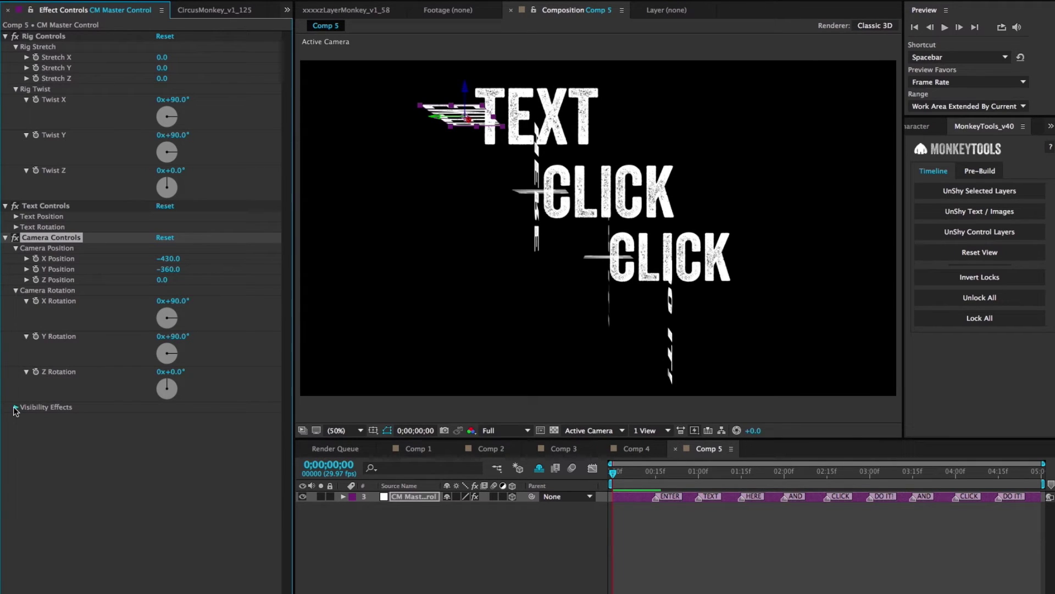
Step: Try depth-based Z opacity on the CLICK words, adjust its distance, then turn it off
click(15, 407)
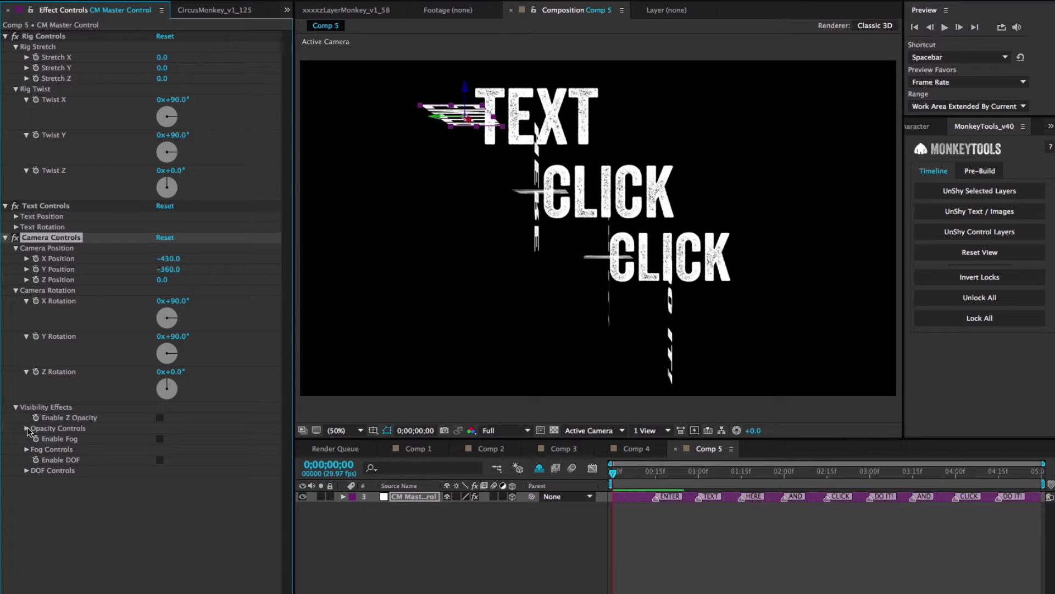
click(160, 417)
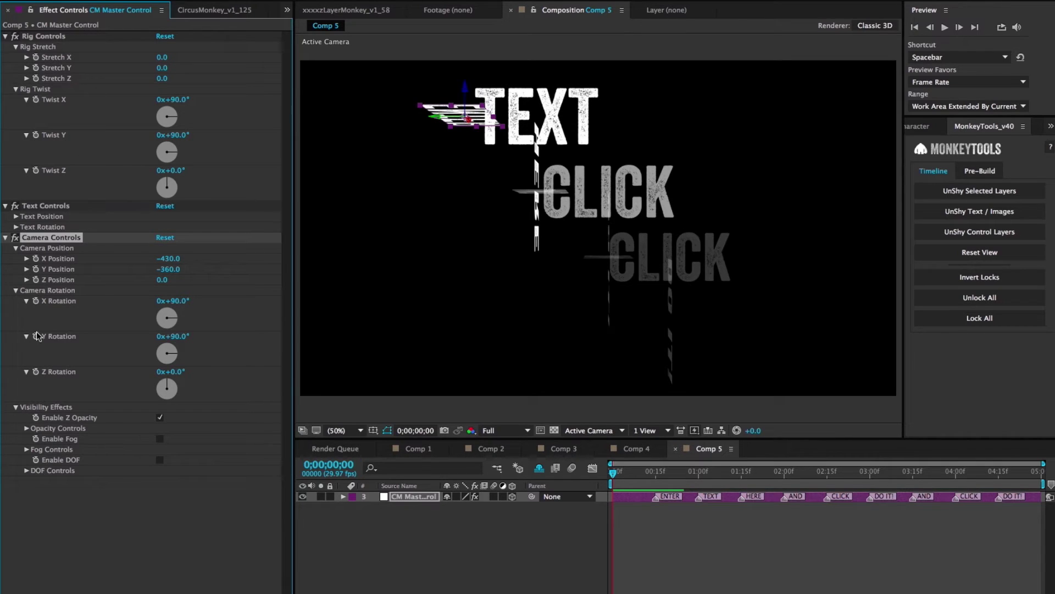
click(26, 428)
drag(163, 442, 141, 438)
click(159, 417)
Step: Tint distant words with red fog, adjust Fog Distance, then switch the fog off
click(160, 481)
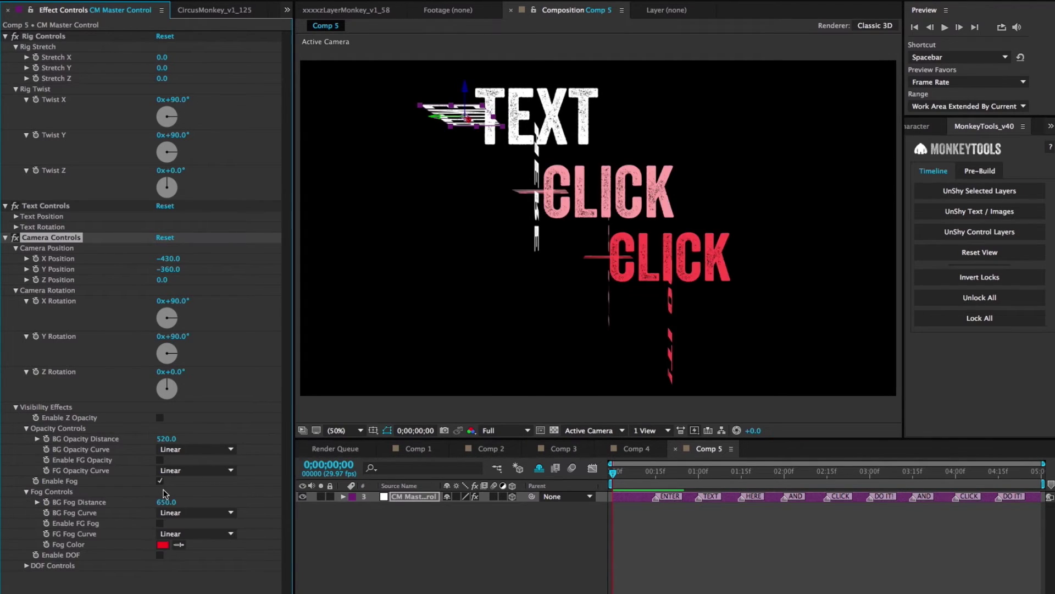
drag(185, 502, 143, 502)
click(26, 428)
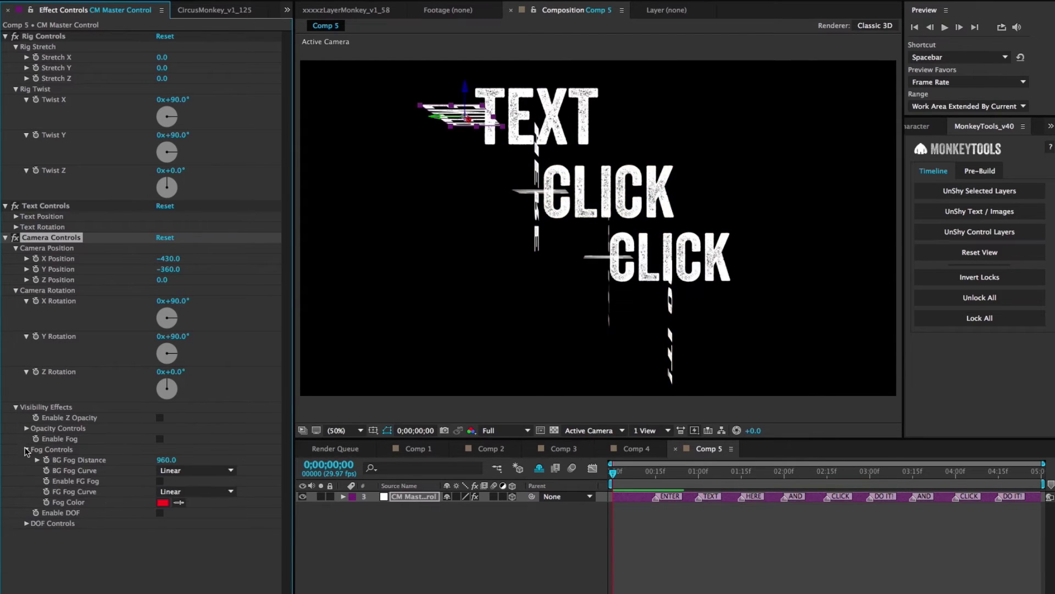
click(26, 449)
Step: Enable depth of field on the Comp 5 words and raise DOF Intensity to 96
click(159, 461)
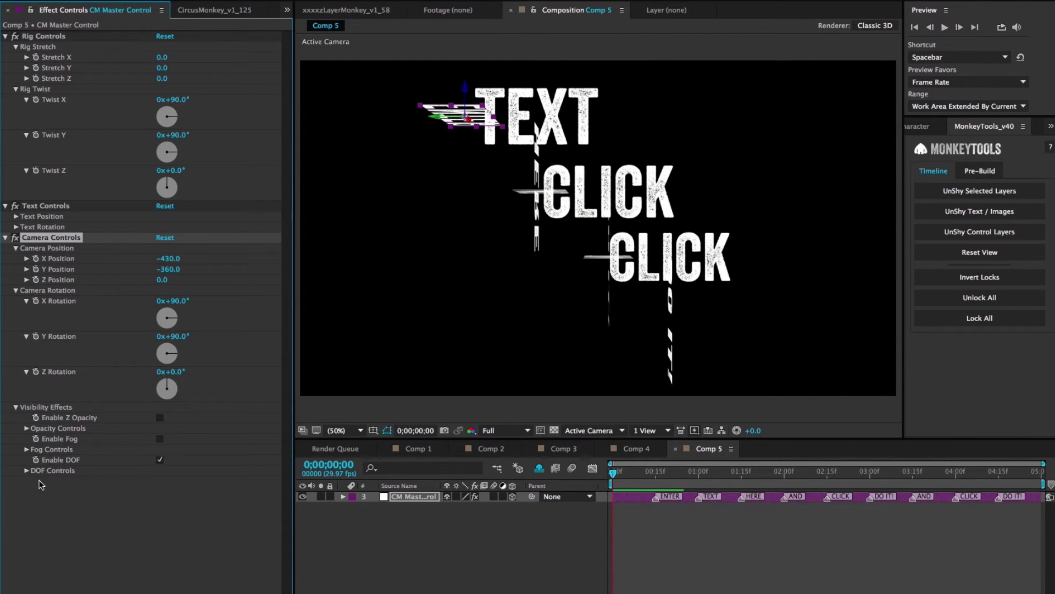
click(26, 470)
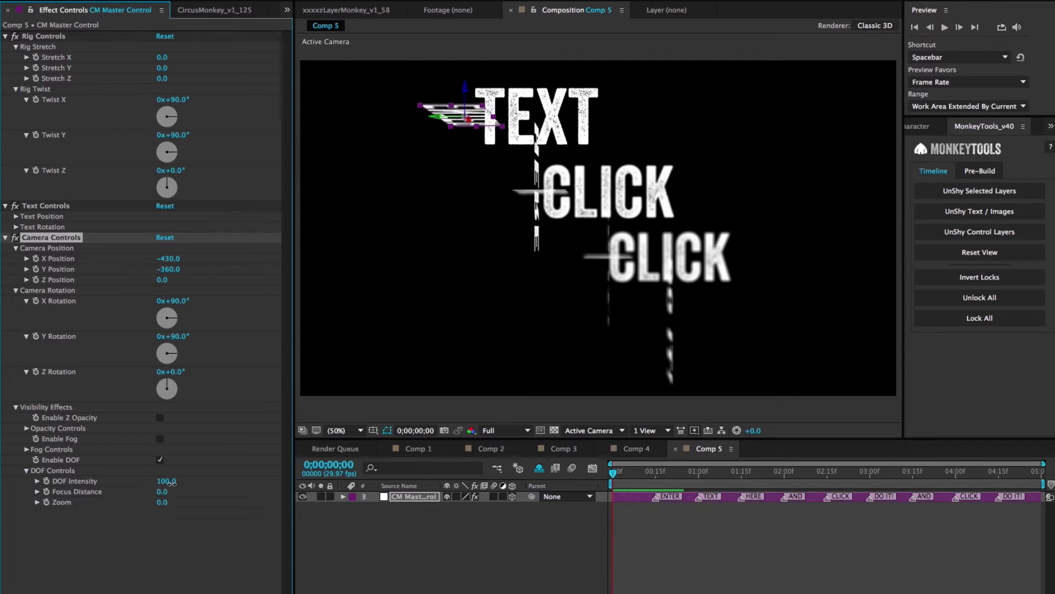
drag(187, 480, 220, 475)
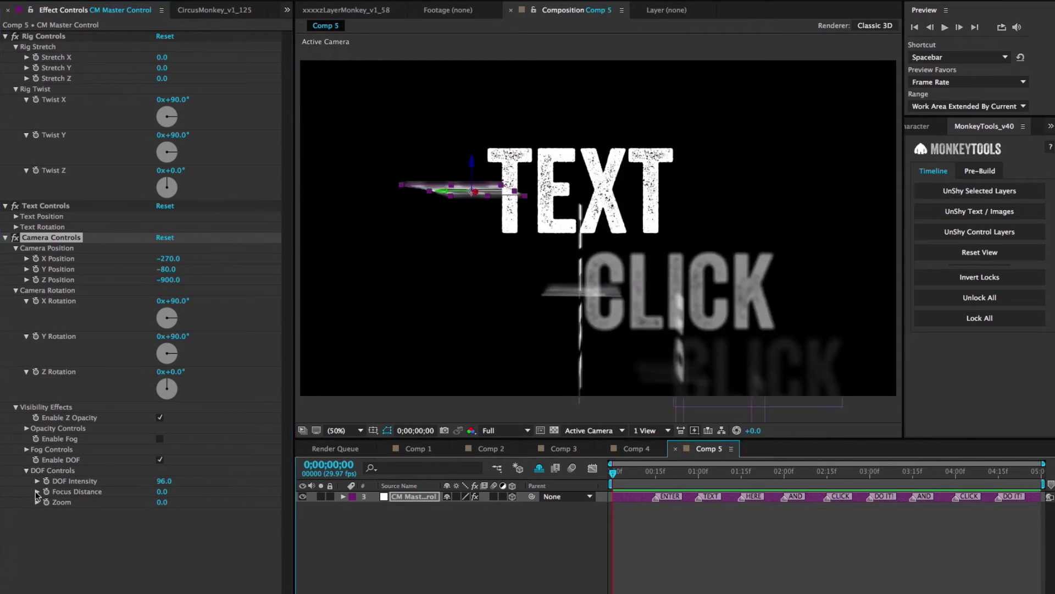
Step: Set Focus Distance to 940, then expand Circle Controls in Comp 1
click(36, 492)
drag(163, 495, 402, 502)
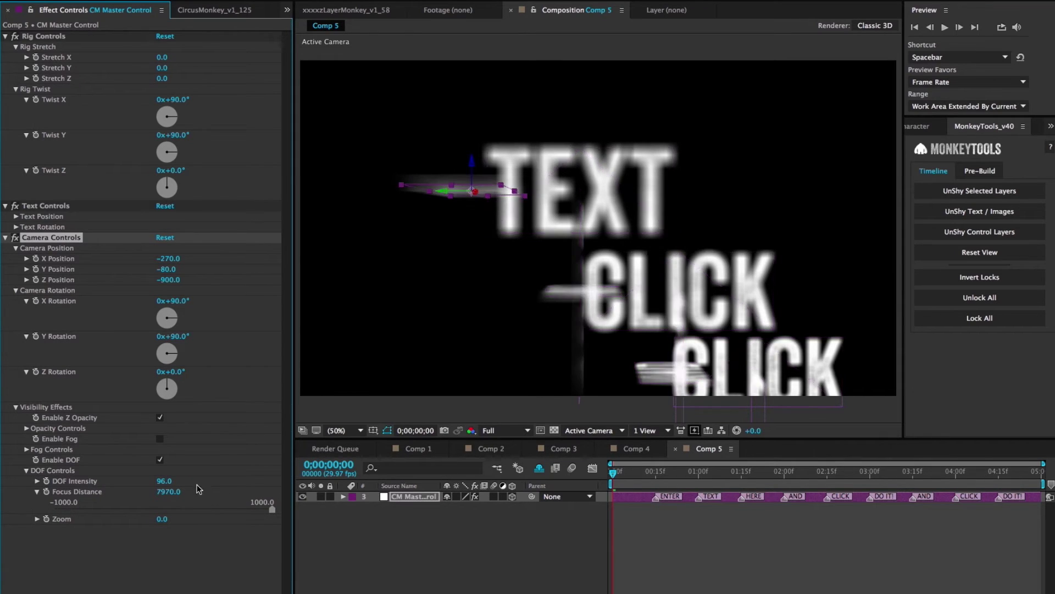
drag(168, 493, 151, 493)
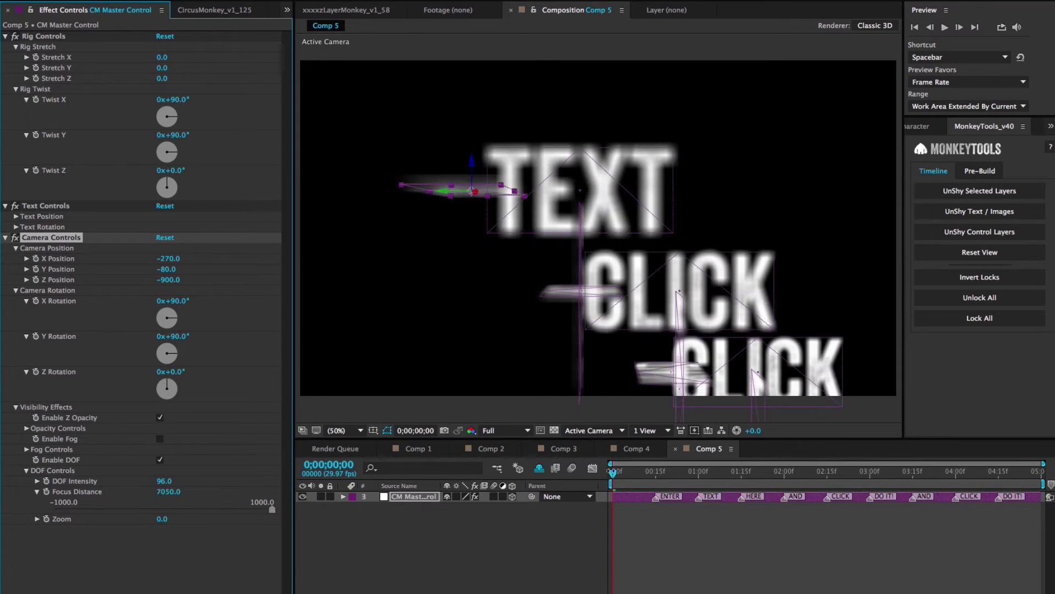
drag(403, 503, 330, 503)
drag(77, 482, 175, 489)
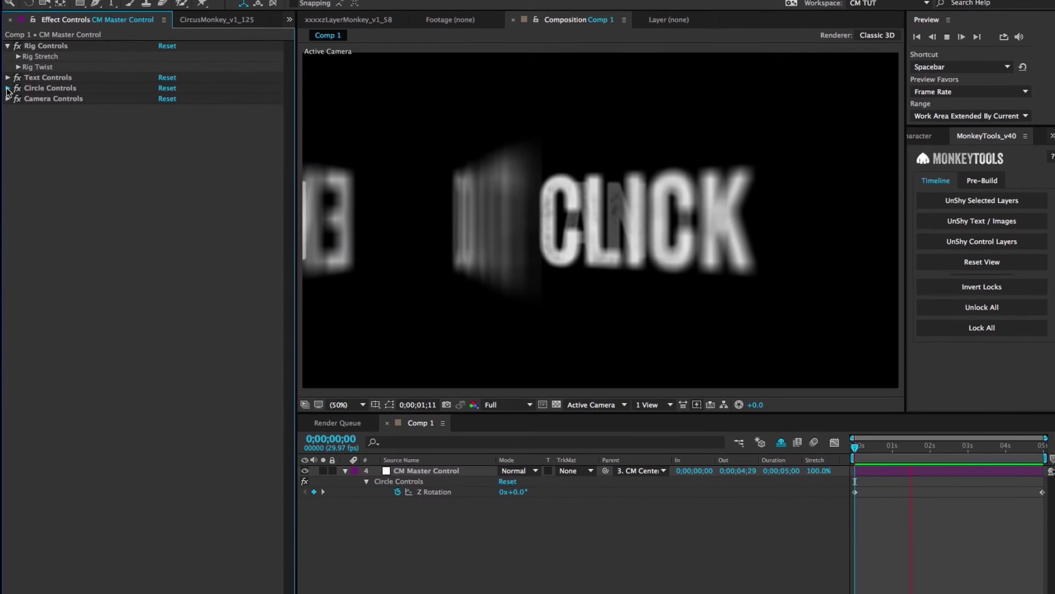
click(8, 90)
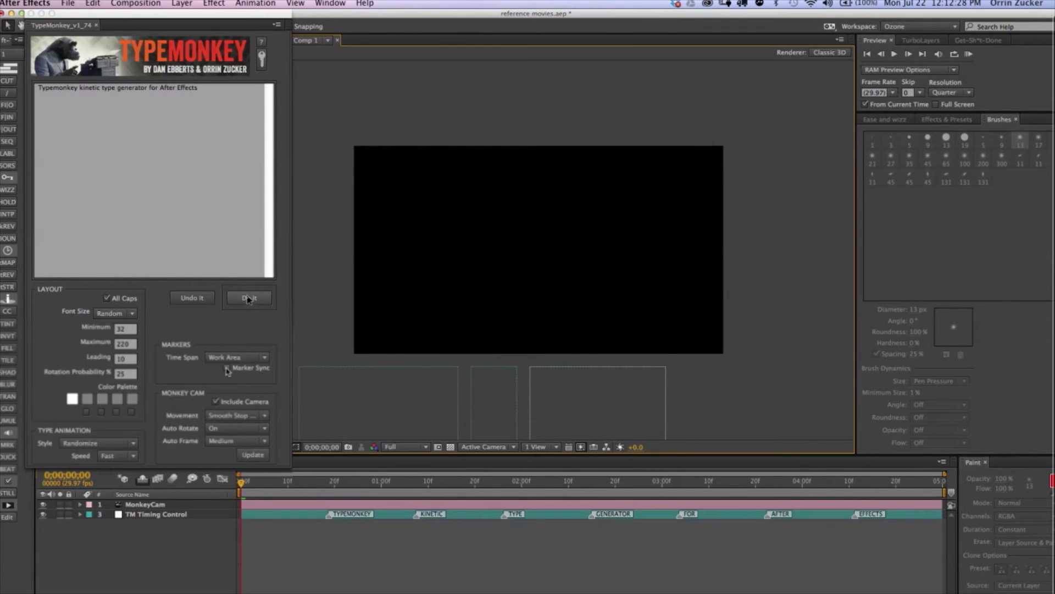
Step: Undo the TypeMonkey build and rebuild it, generating fresh MonkeyCam and TM Timing Control layers
click(248, 299)
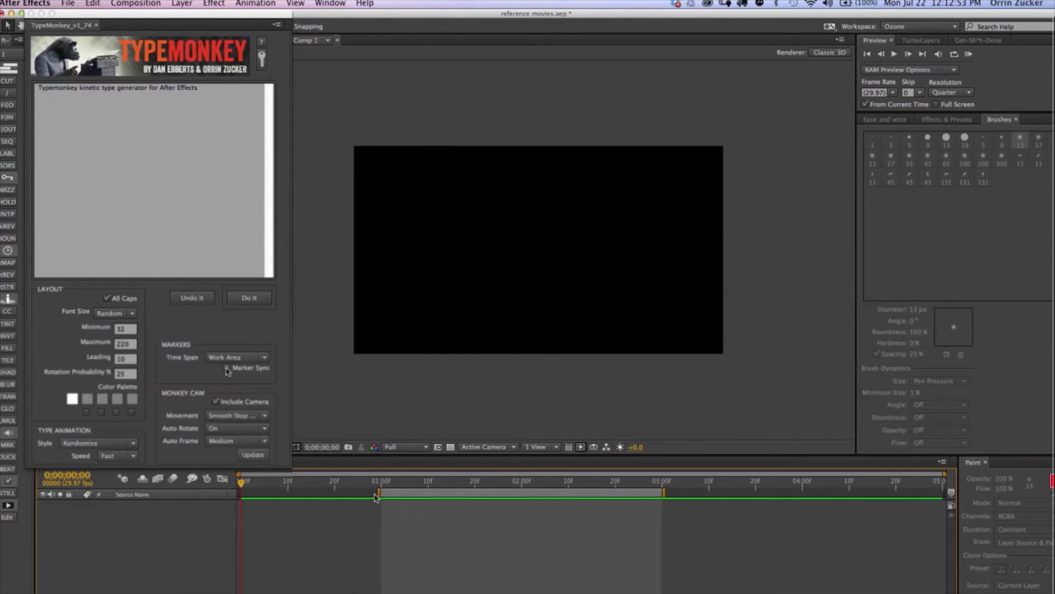
click(249, 301)
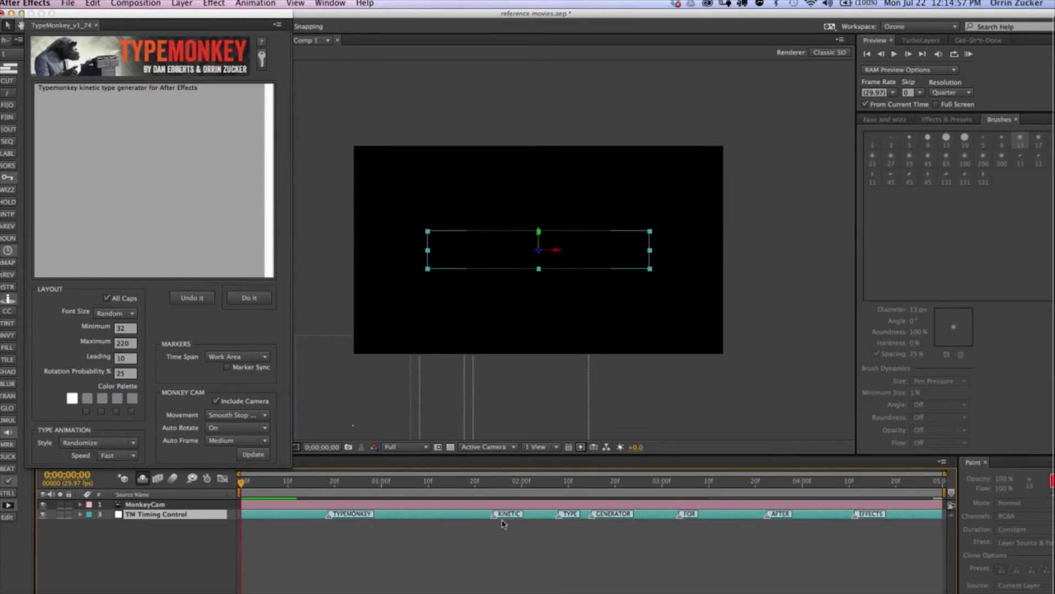
Step: Retime the markers, placing FOR next to GENERATOR and AFTER beside EFFECTS
drag(679, 518, 625, 518)
drag(789, 518, 830, 519)
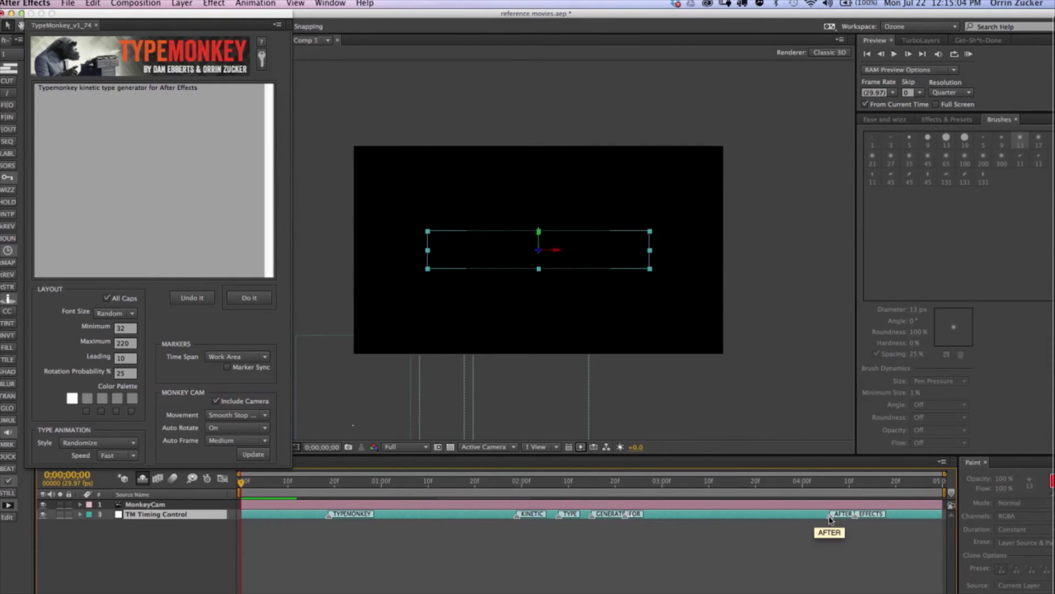
drag(831, 520, 830, 520)
Step: Save the markers as a TM Markers layer and rebuild the type with Marker Sync to it
click(187, 299)
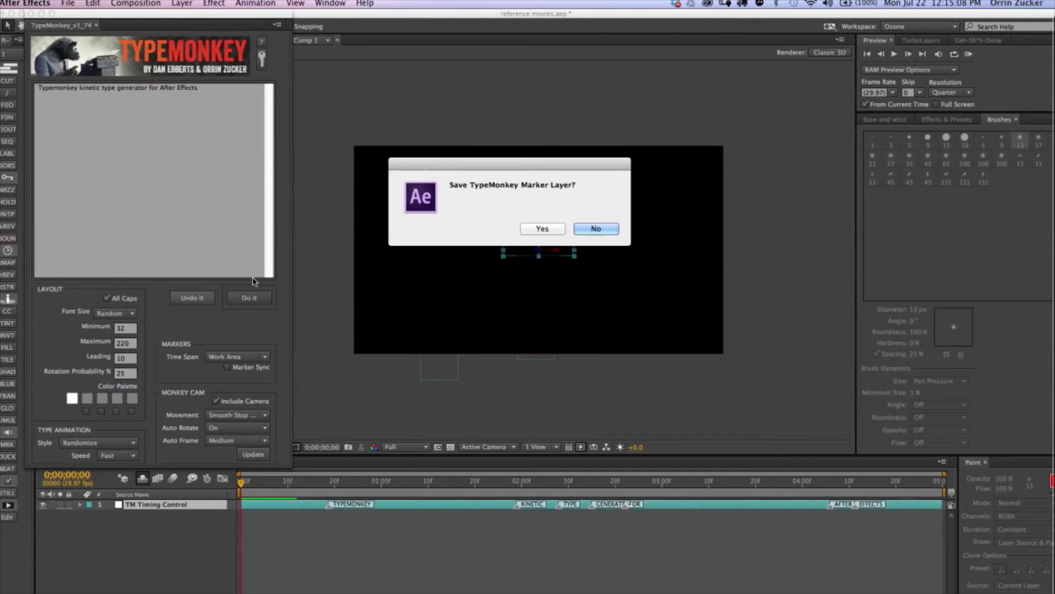
click(542, 228)
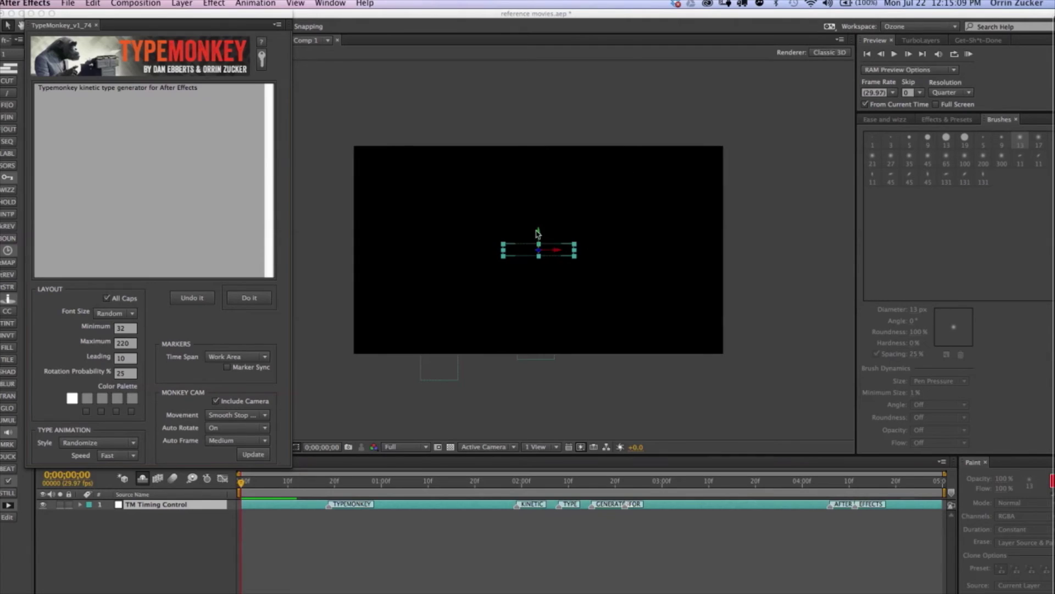
click(177, 570)
click(227, 367)
click(161, 505)
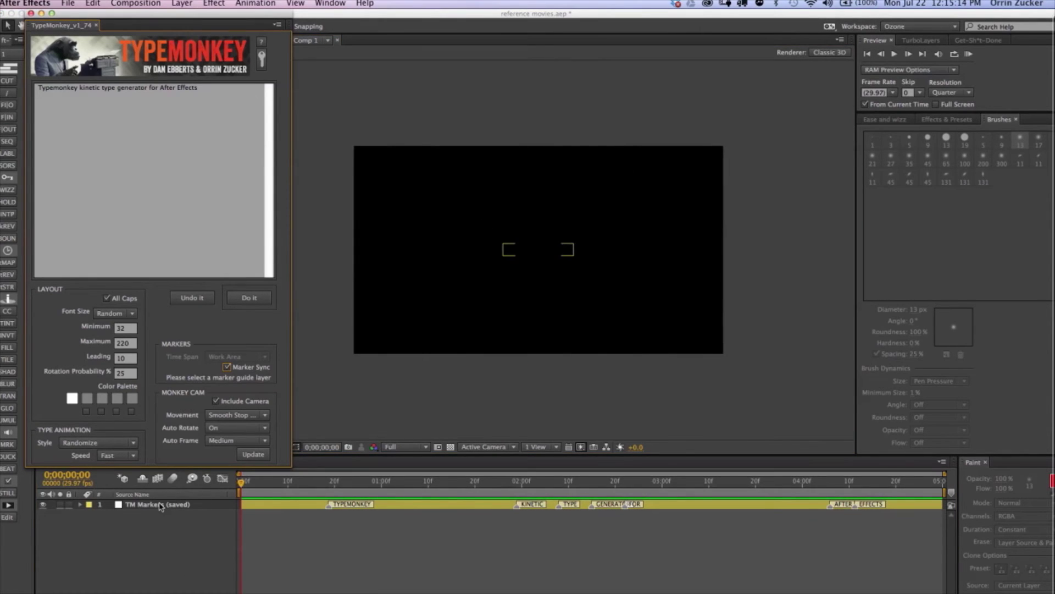
click(248, 298)
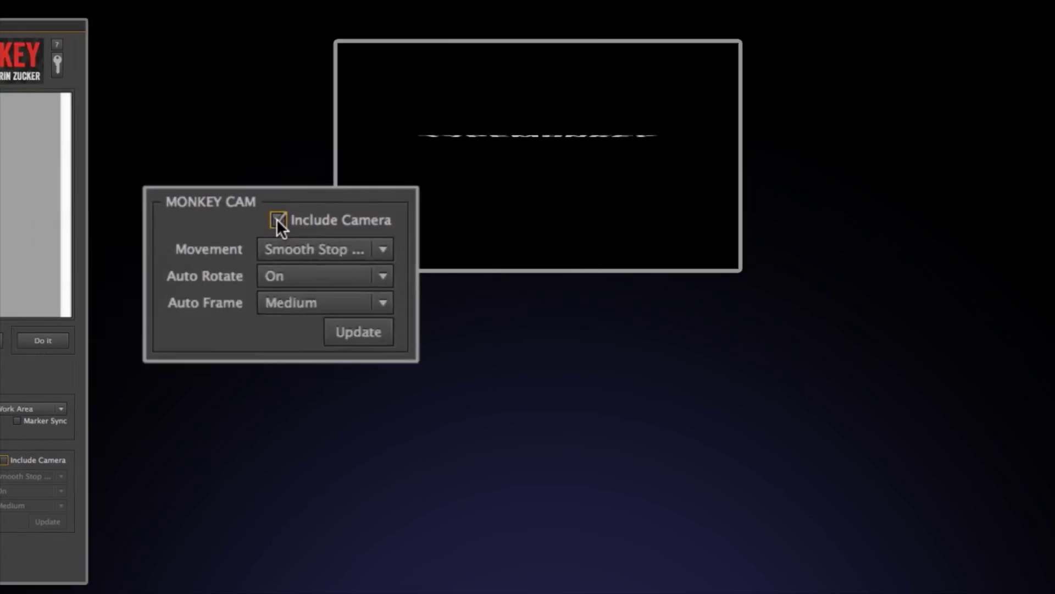
Step: Enable Include Camera in Monkey Cam with Auto Rotate Off and Kong Auto Frame
click(149, 223)
click(161, 251)
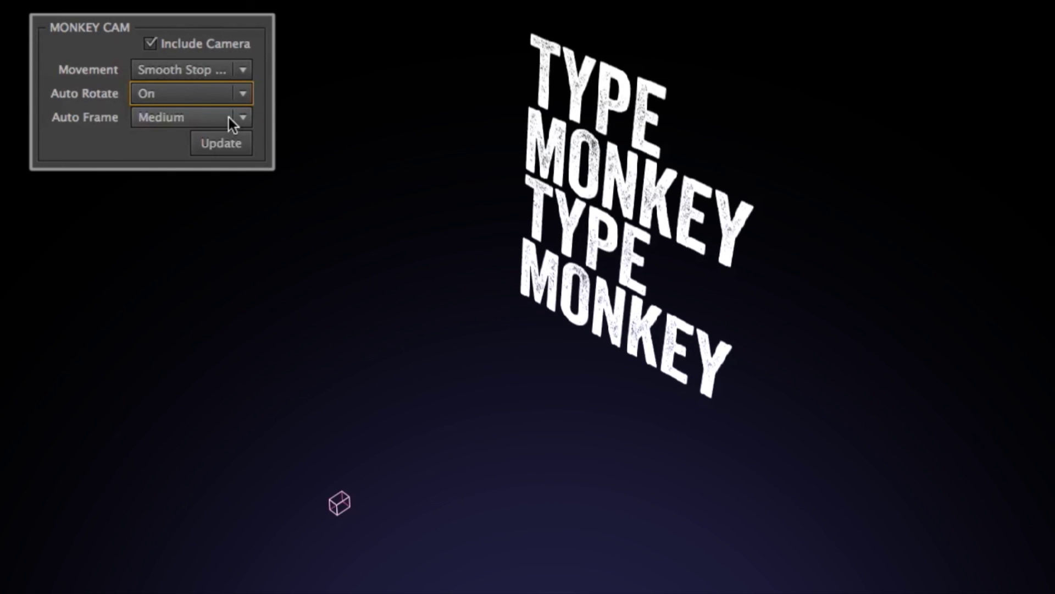
click(228, 117)
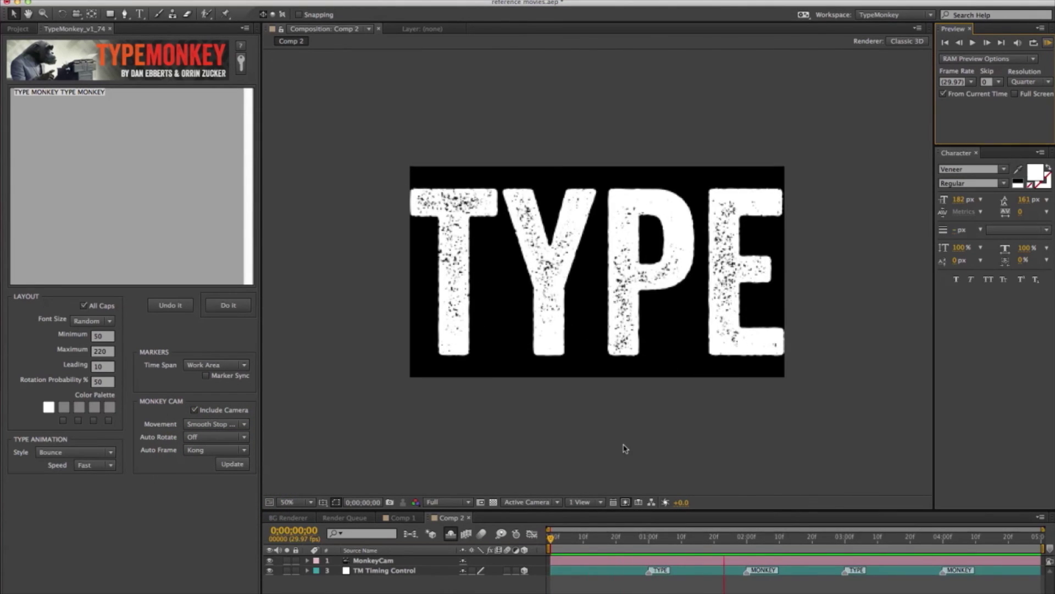
Step: Change MonkeyCam to Loose Auto Frame with Auto Rotate On, then update and preview
click(215, 449)
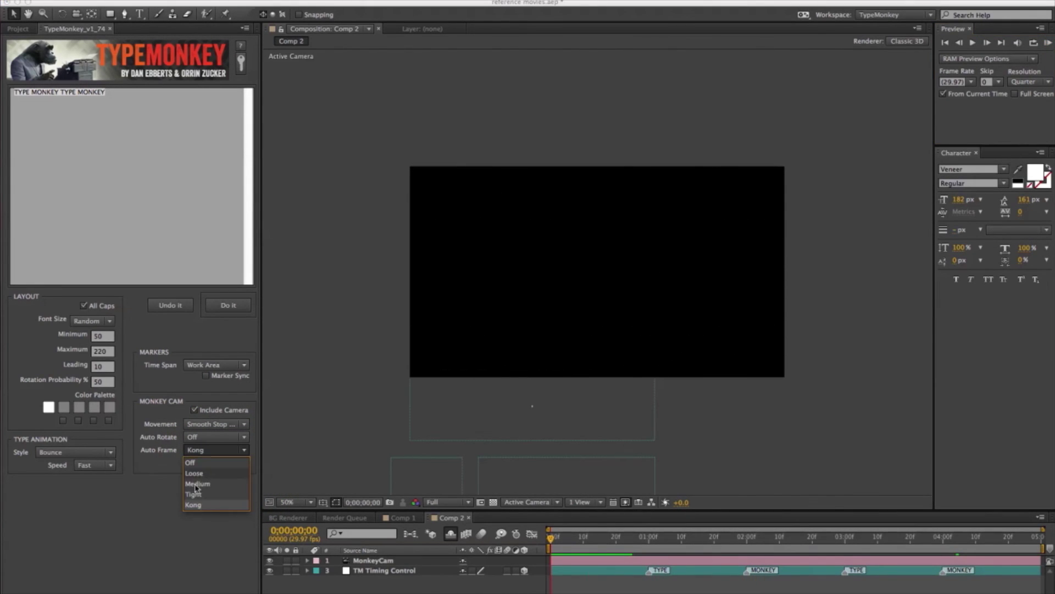
click(194, 473)
click(1049, 43)
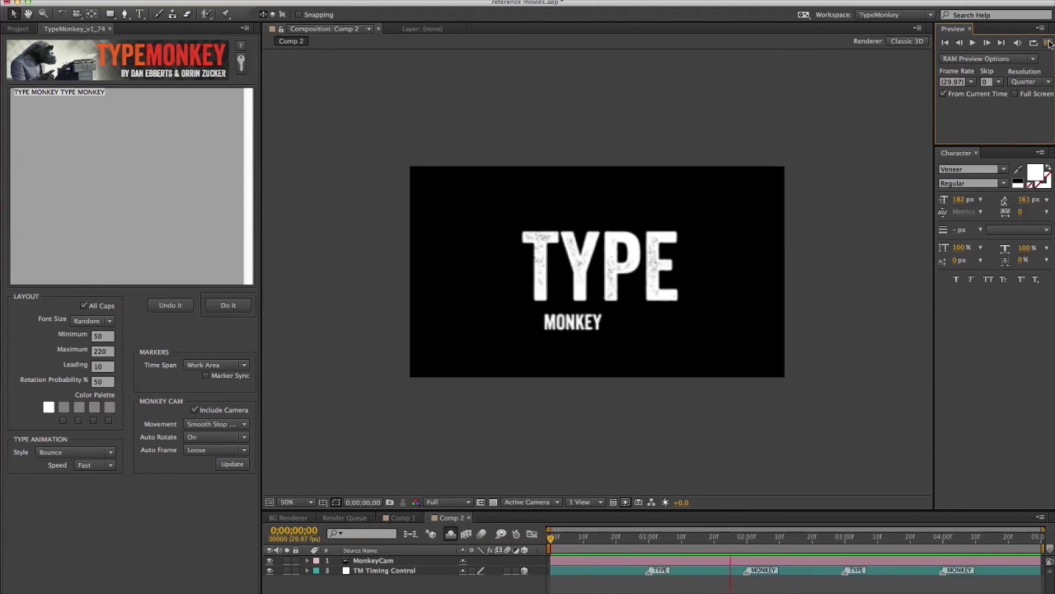